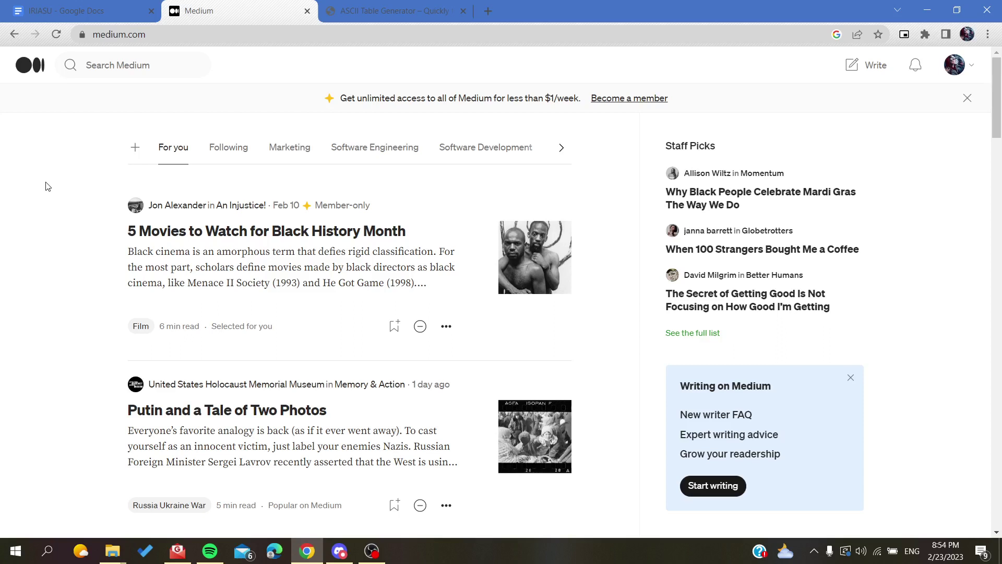
- Open a new blank story draft from the Write button in the Medium header
left_click(867, 62)
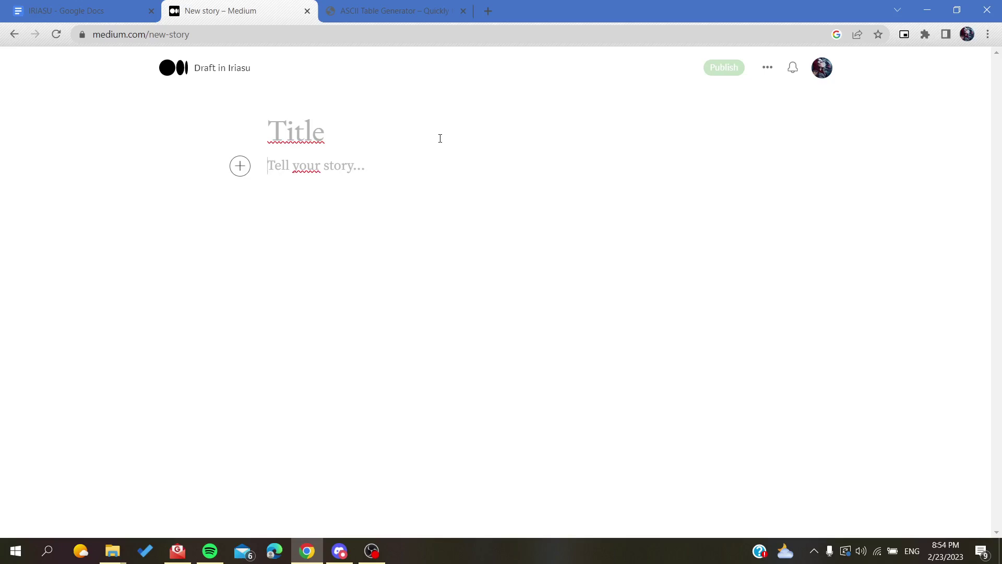
- Type a test line '◙col1 ◙col2' into the story body below the title
key("Return")
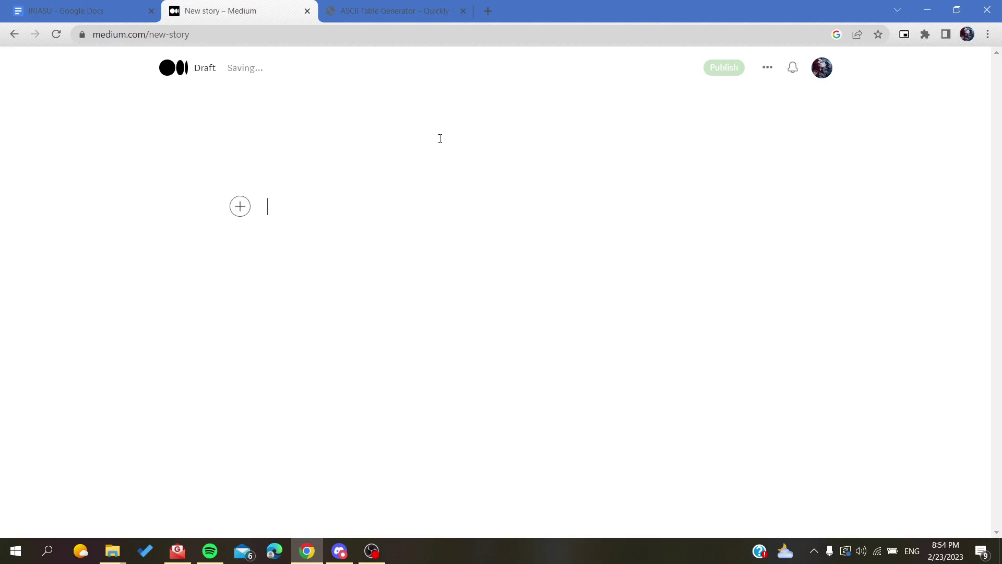
type("@")
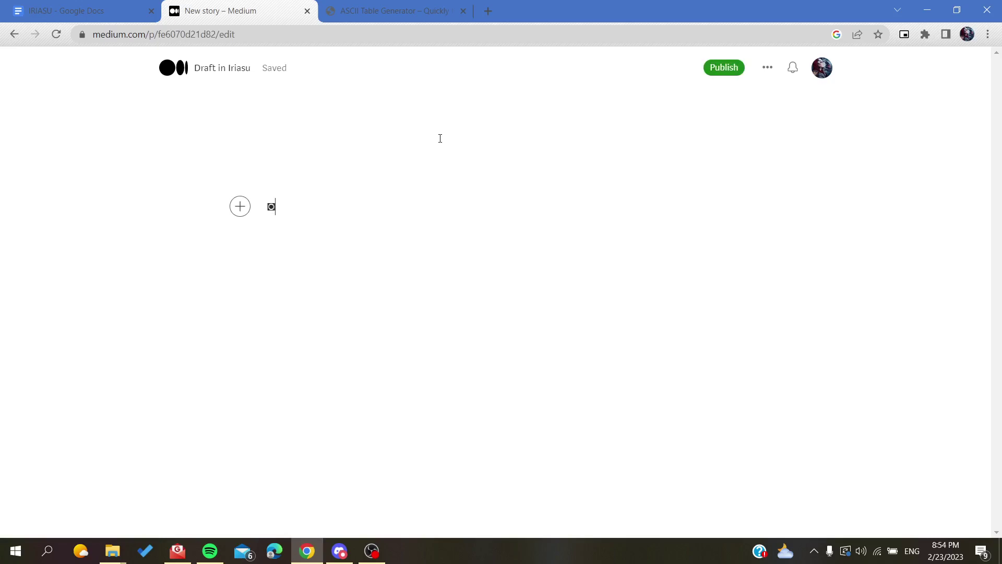
key("Return")
key("alt")
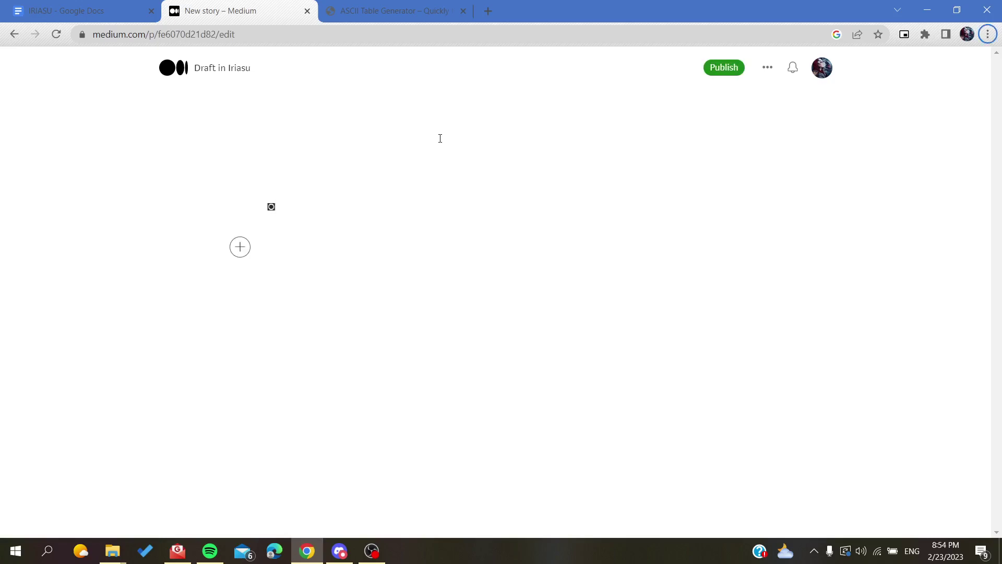
left_click(347, 209)
type("col1")
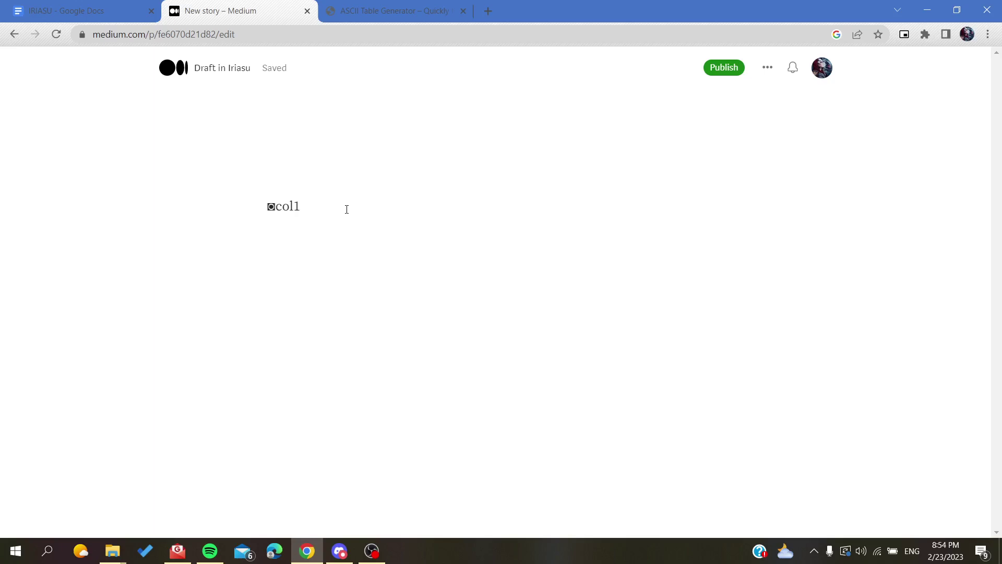
type("◙")
type("col2")
key("Return")
key("BackSpace")
- Return focus to the story, delete the '◙col1 ◙col2' test line, and show the insert-media options
key("shift+F6")
key("F6")
key("shift+F6")
key("F6")
key("shift+F6")
key("F6")
key("Tab")
key("BackSpace")
key("Return")
left_click_drag(347, 211, 263, 210)
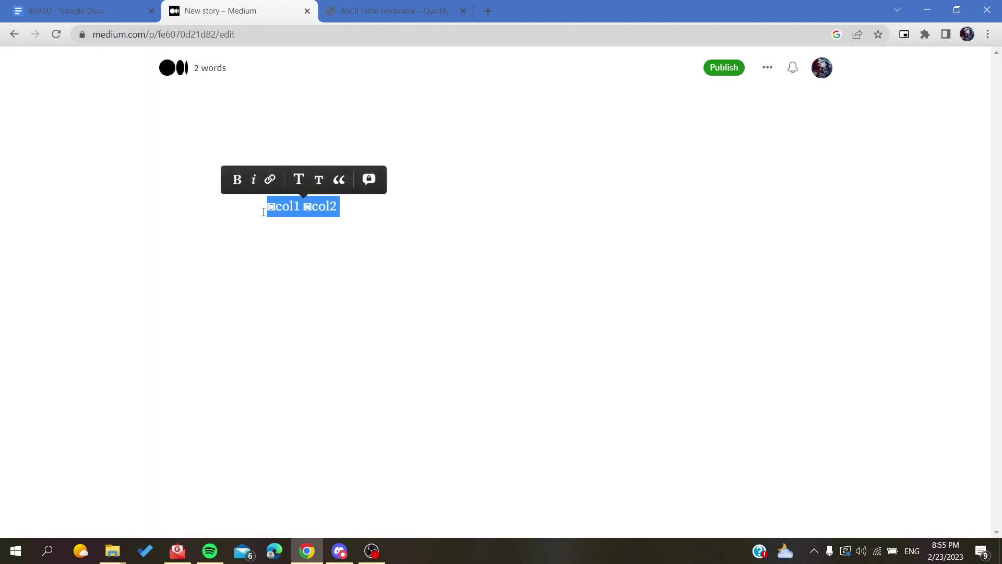
key("BackSpace")
left_click(240, 213)
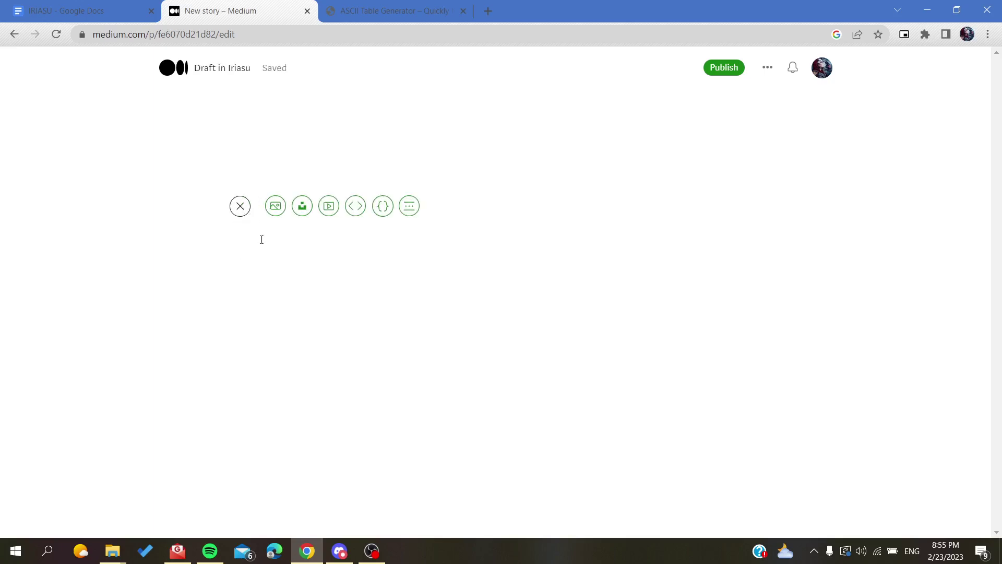
- Close the insert-media options, remove the extra empty line, then reopen and close the options again
left_click(248, 214)
key("BackSpace")
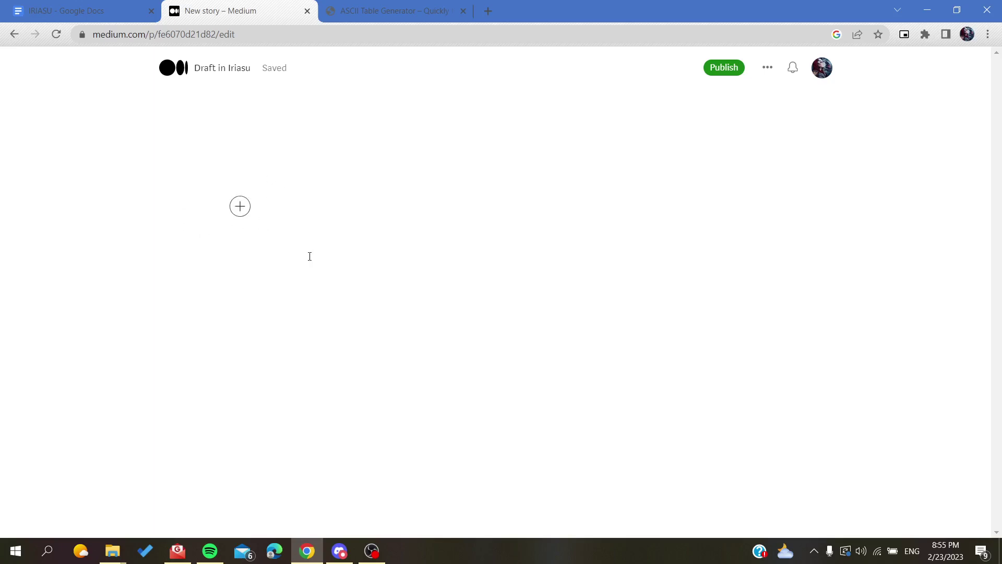
left_click(240, 207)
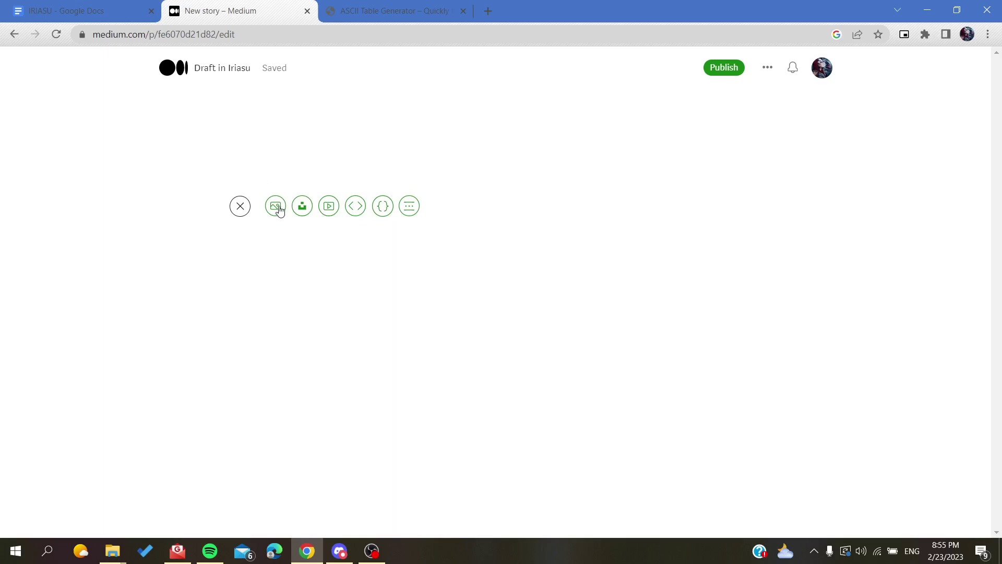
left_click(510, 190)
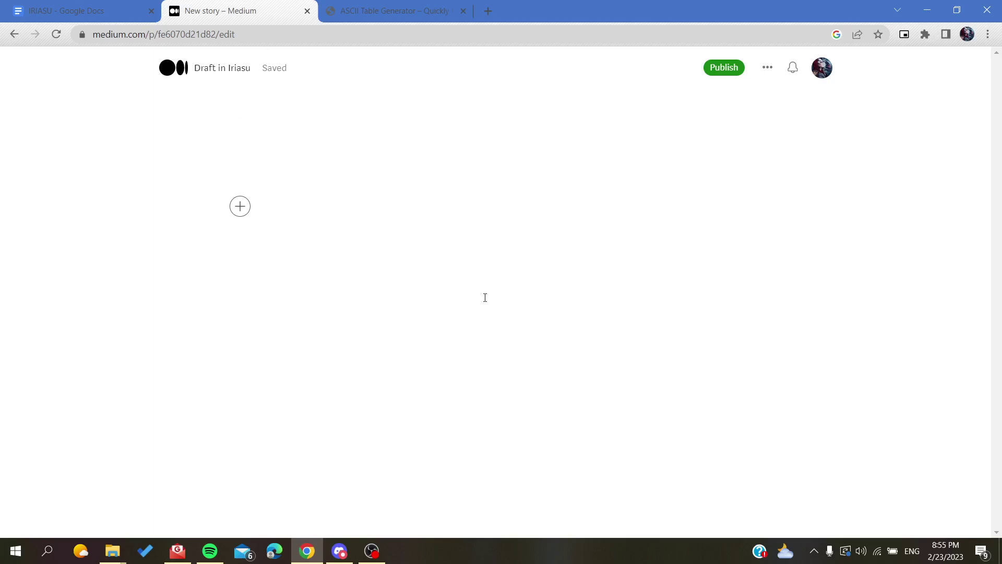
- On the ASCII Table Generator, dismiss the mail notification and copy the whole generated table
left_click(420, 10)
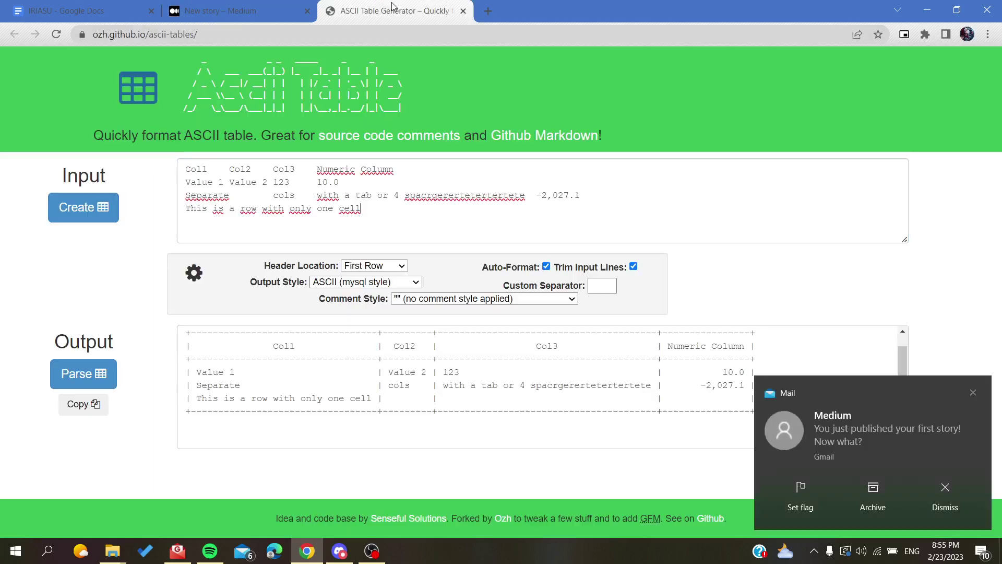
left_click(974, 392)
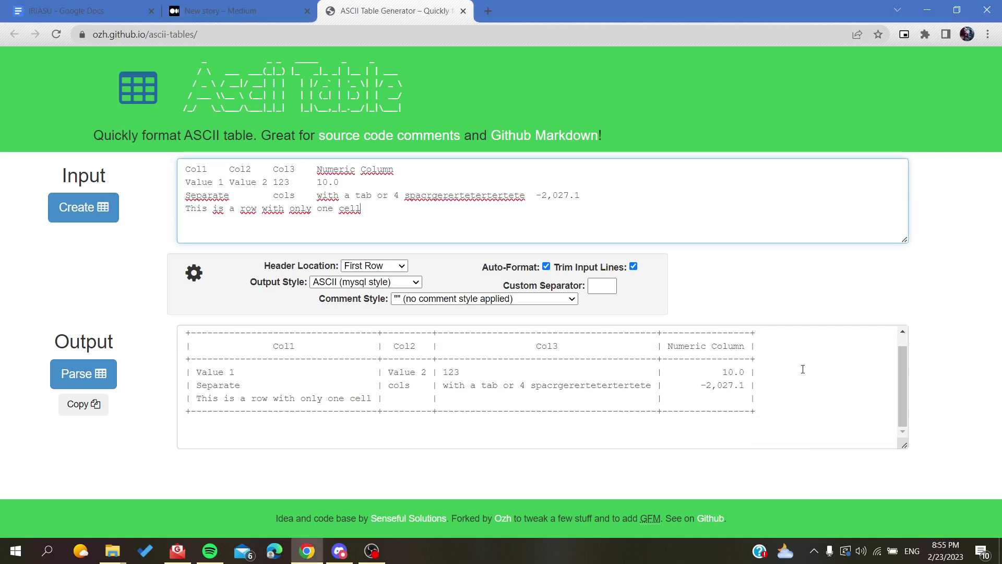
left_click_drag(191, 334, 326, 373)
left_click(763, 418)
left_click_drag(191, 347, 782, 431)
key("ctrl+c")
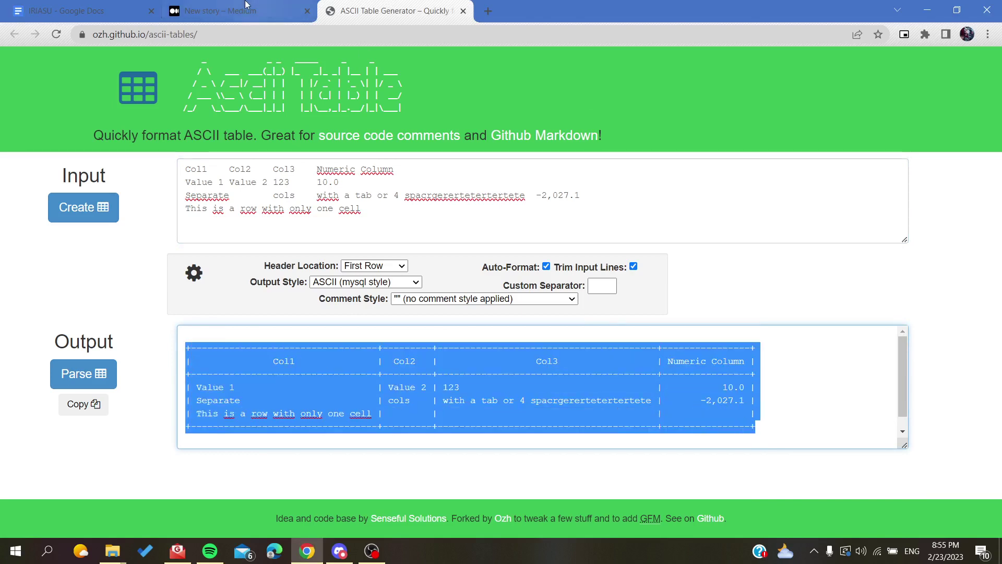
- Trial-paste the table into the Medium story, undo it, and return to the generator
left_click(219, 11)
key("ctrl+v")
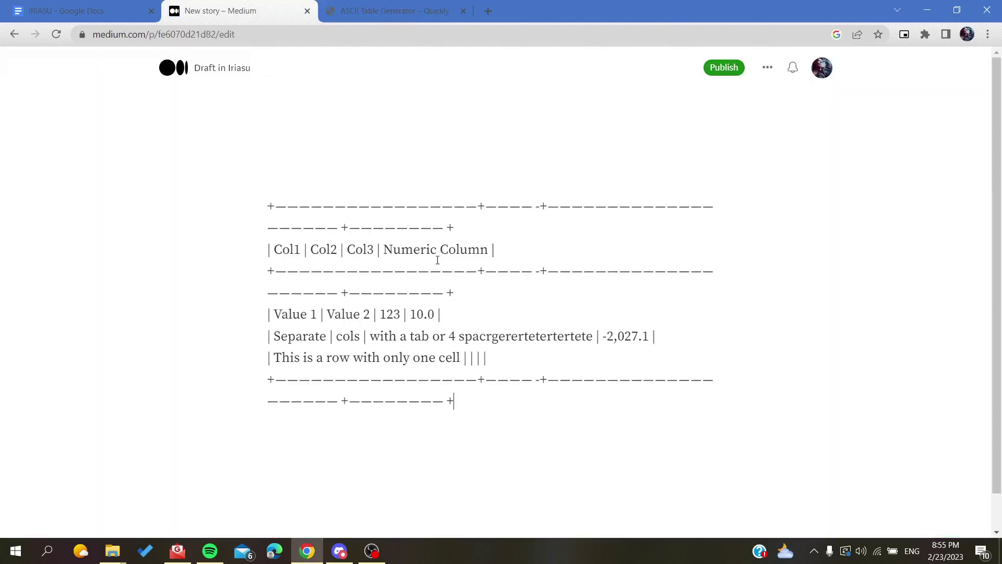
key("ctrl+z")
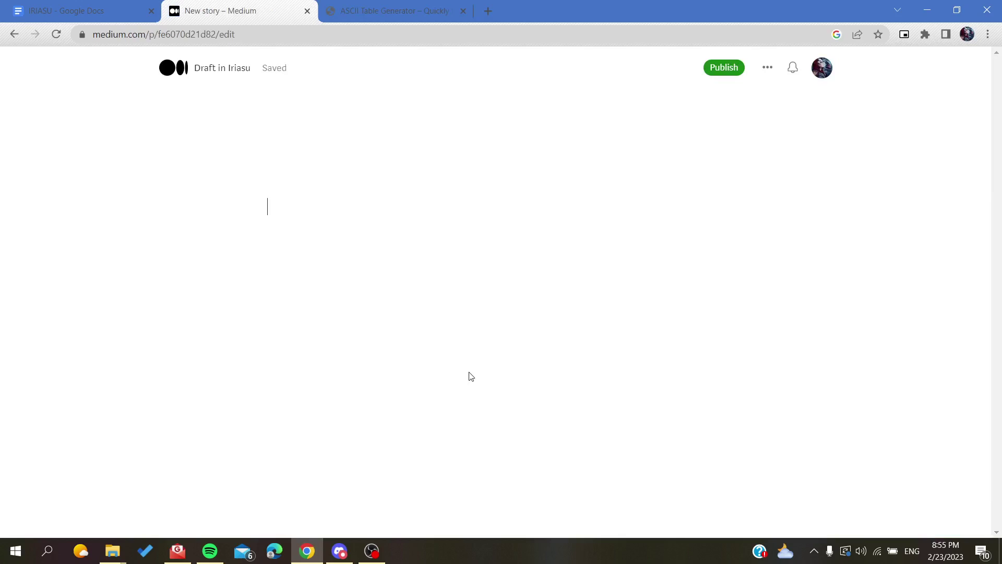
left_click(365, 10)
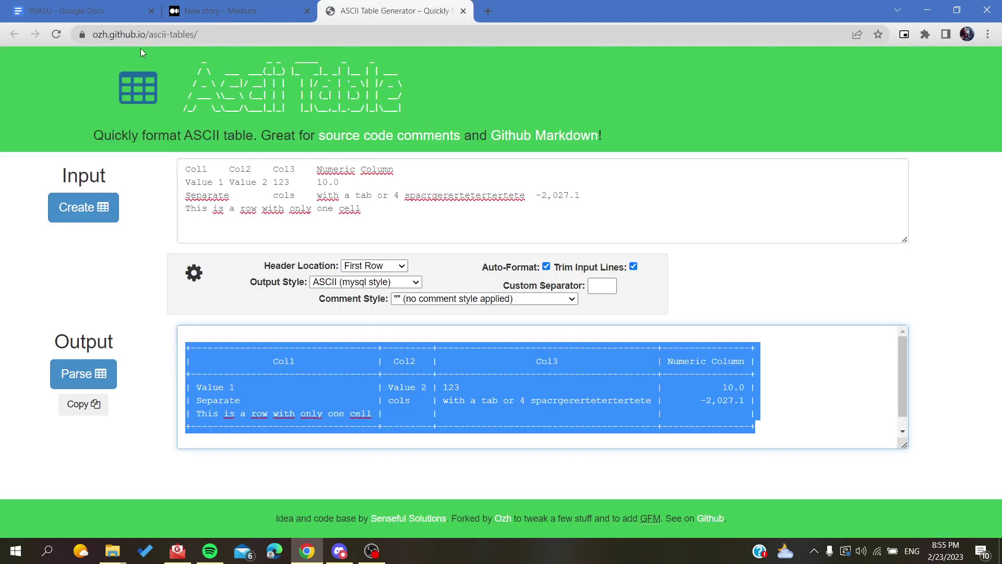
- Delete and restore the gap between Col1 and Col2 in the generator input
left_click(100, 37)
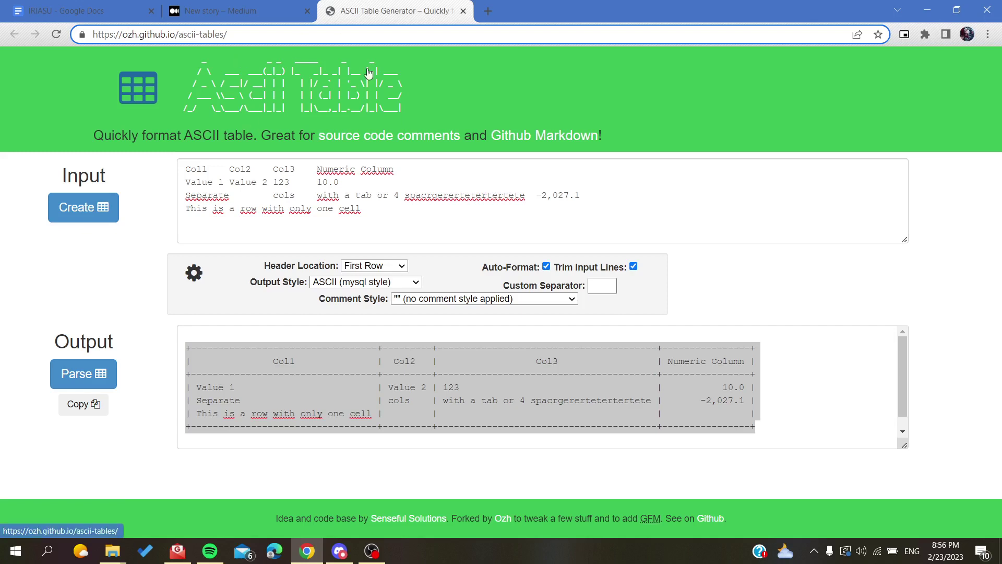
left_click(211, 174)
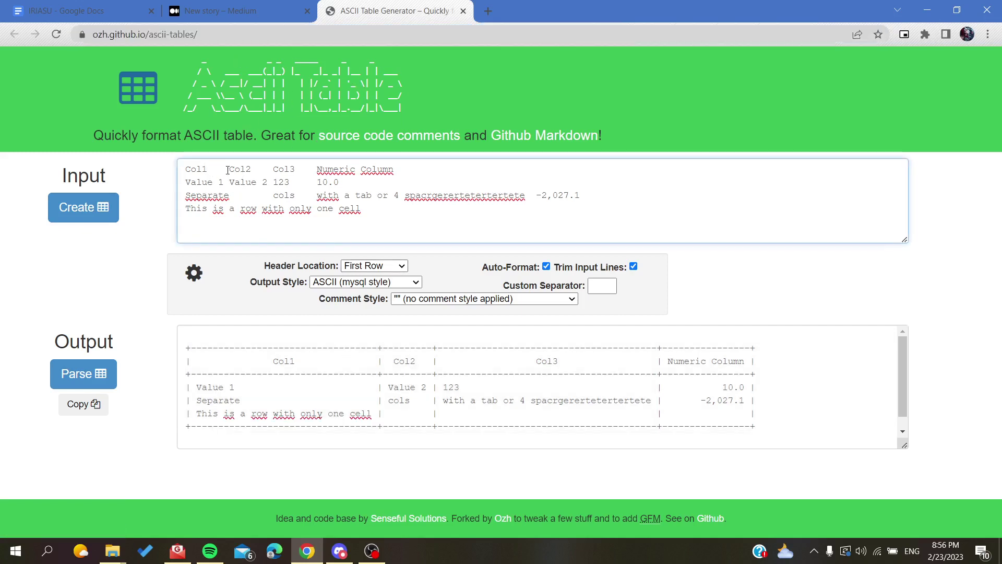
key("Delete")
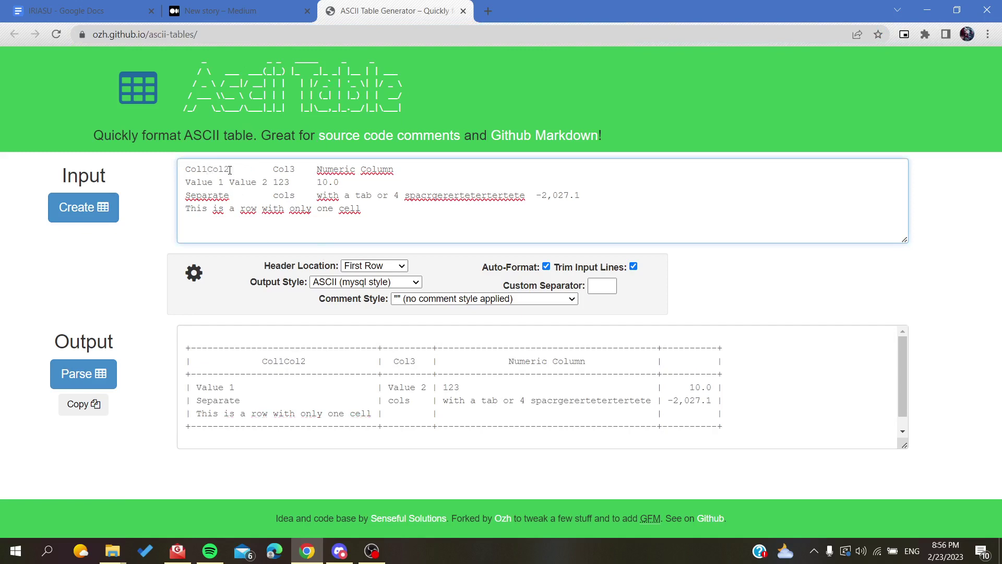
key("ctrl+z")
- Add extra tab-separated columns 'f', 'f', 'k' to the input header line
left_click(408, 169)
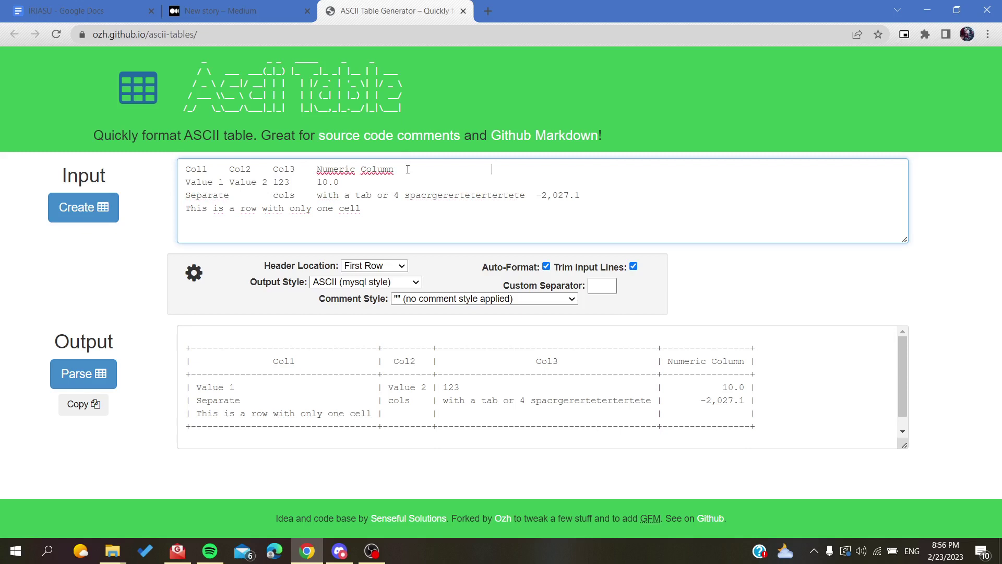
key("Tab")
type("f")
key("BackSpace")
key("Tab")
type("f")
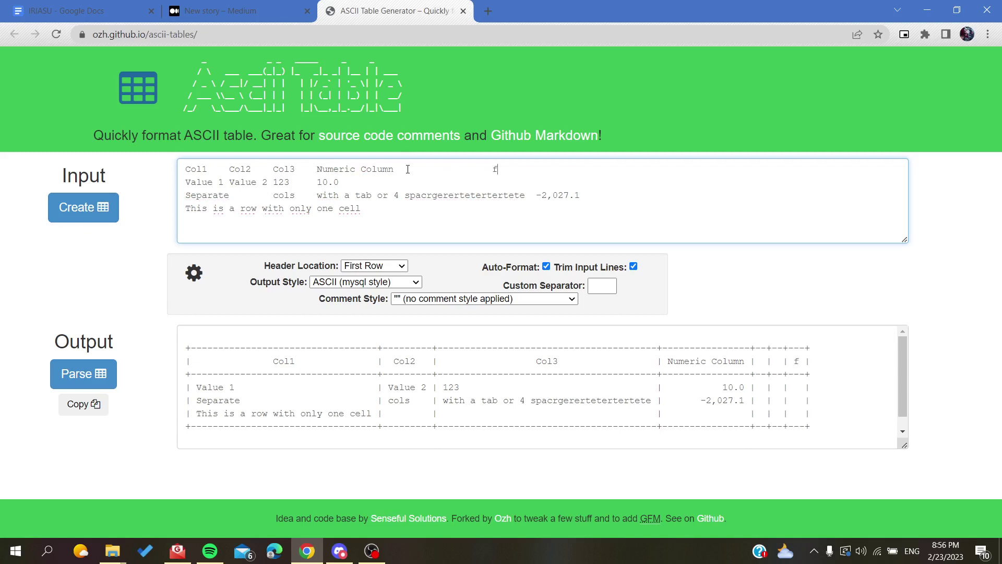
key("Tab")
type("f")
key("Tab")
type("k")
- Remove the extra f f k header entries and the long nonsense word from the third row
left_click_drag(843, 361, 735, 358)
left_click_drag(586, 169, 410, 166)
key("BackSpace")
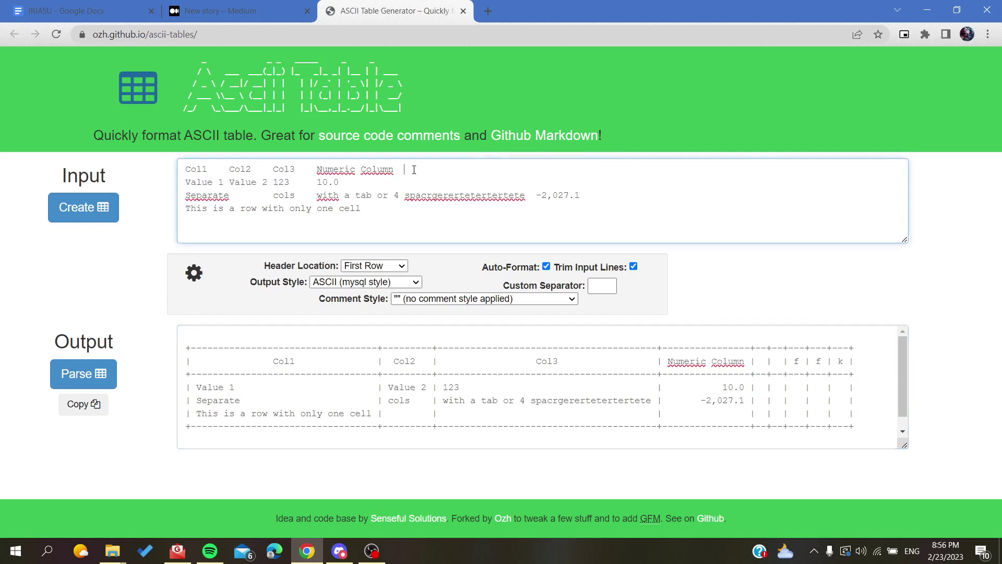
left_click_drag(580, 195, 405, 196)
key("BackSpace")
- Make trial edits in the output table, typing 'line' after 123 and trimming cells
left_click(519, 401)
left_click_drag(518, 401, 445, 386)
left_click(459, 386)
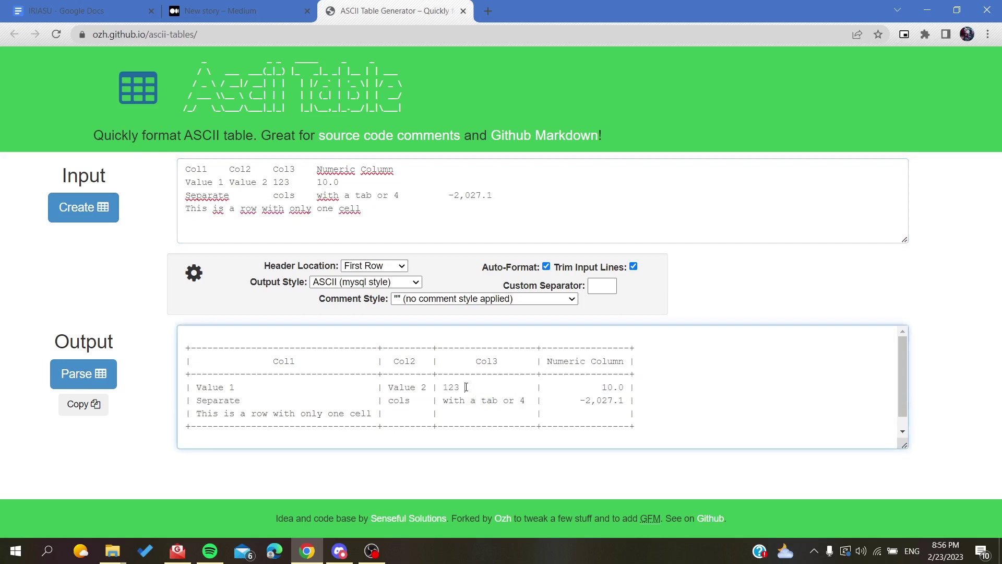
type("line")
key("BackSpace")
key("BackSpace")
key("BackSpace")
key("BackSpace")
key("BackSpace")
left_click_drag(256, 360, 193, 360)
key("BackSpace")
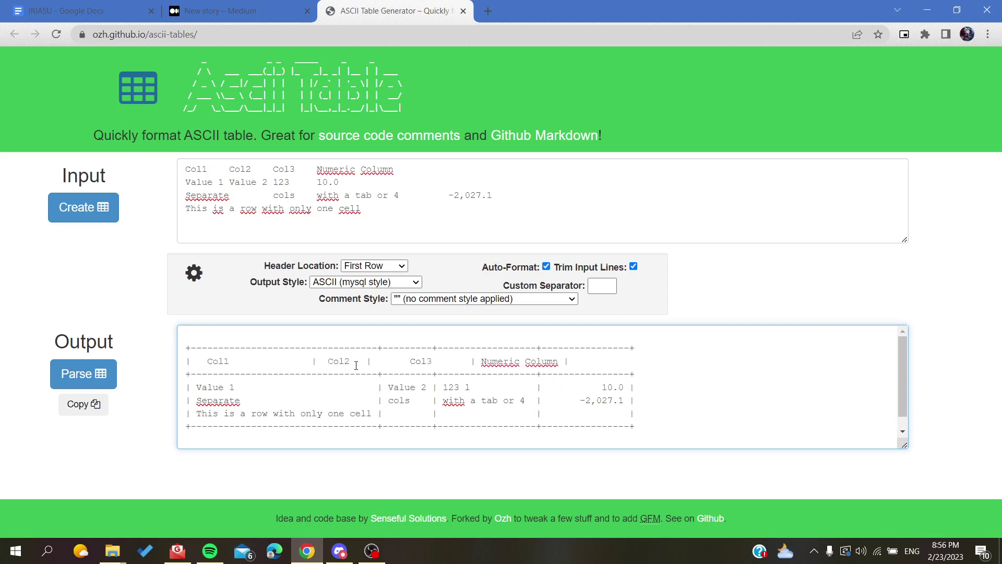
key("ctrl+z")
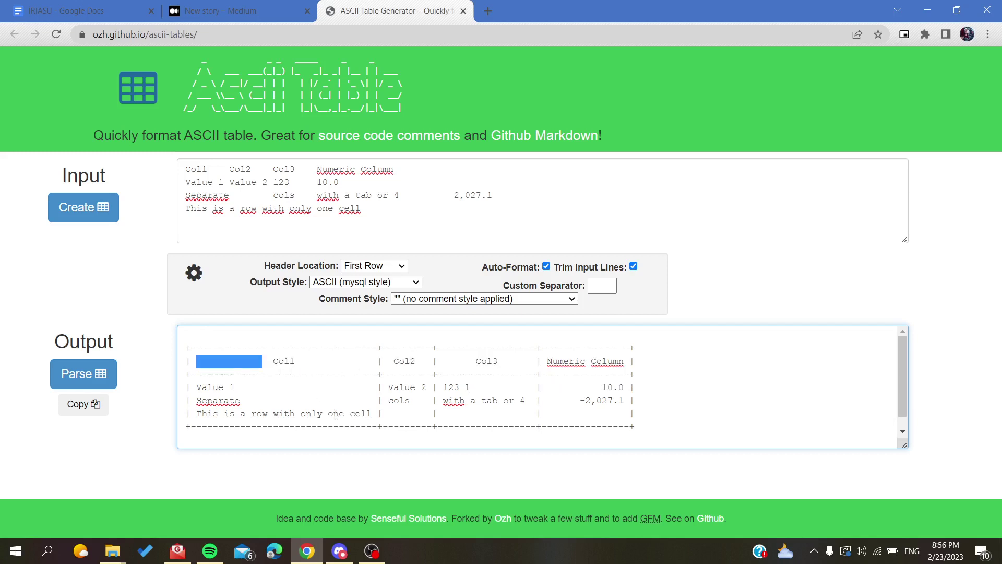
left_click(367, 414)
key("BackSpace")
key("BackSpace")
key("BackSpace")
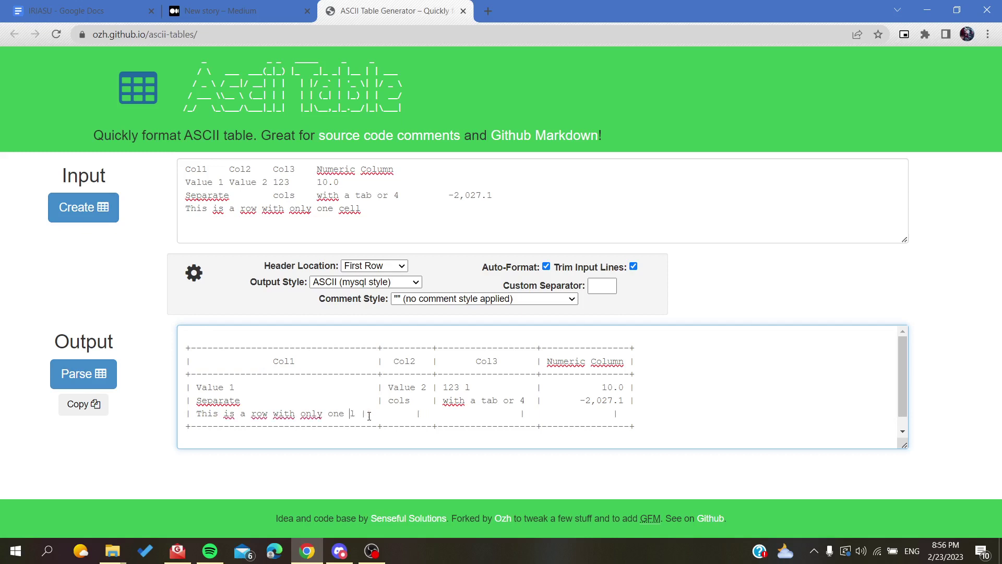
- Shorten 'Separate' to 'Separa' and trim the last input row to 'This is'
left_click(241, 191)
key("BackSpace")
key("BackSpace")
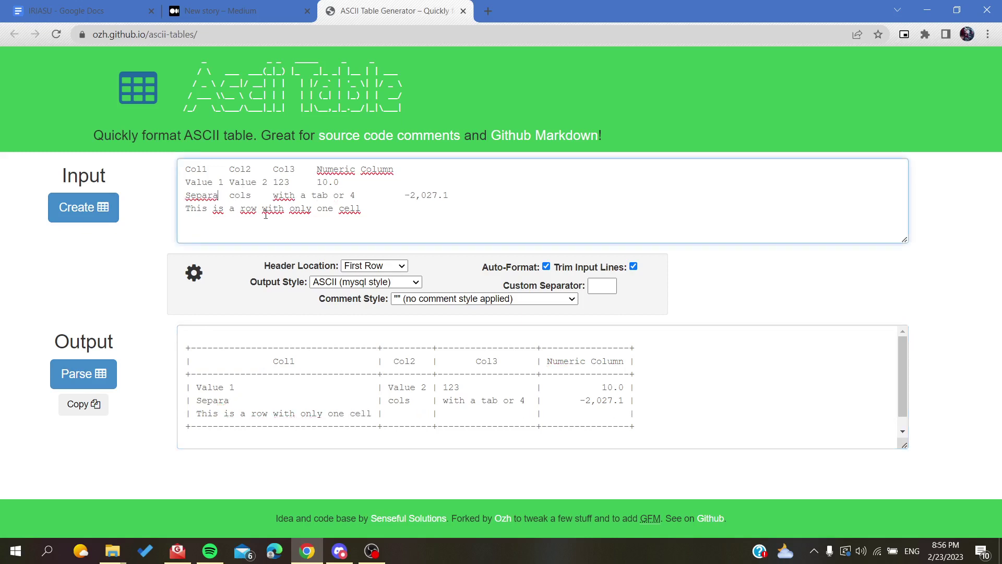
left_click_drag(361, 210, 230, 209)
key("BackSpace")
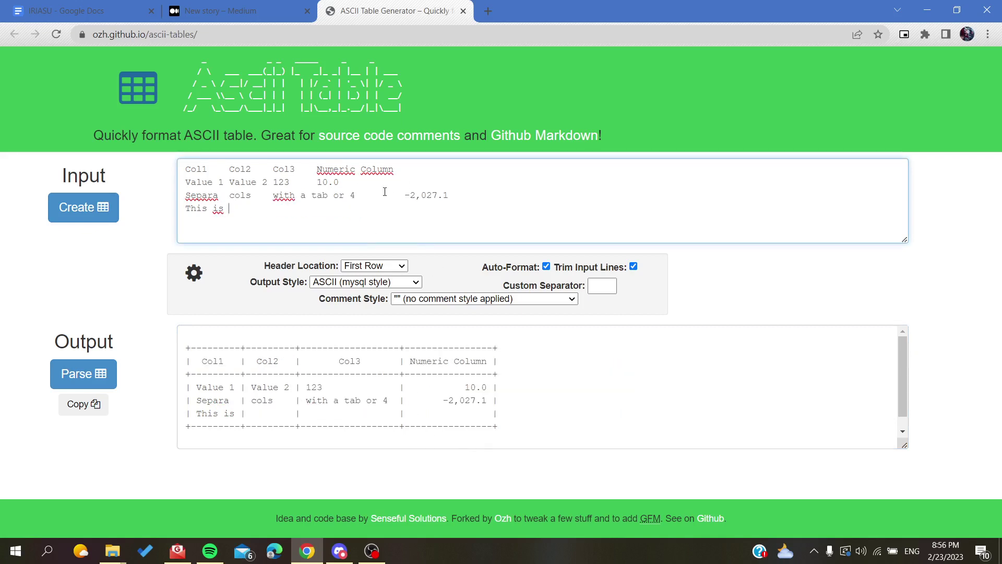
left_click(405, 194)
key("BackSpace")
key("Tab")
- Copy the whole regenerated, narrower output table
left_click_drag(511, 424, 185, 347)
key("ctrl+c")
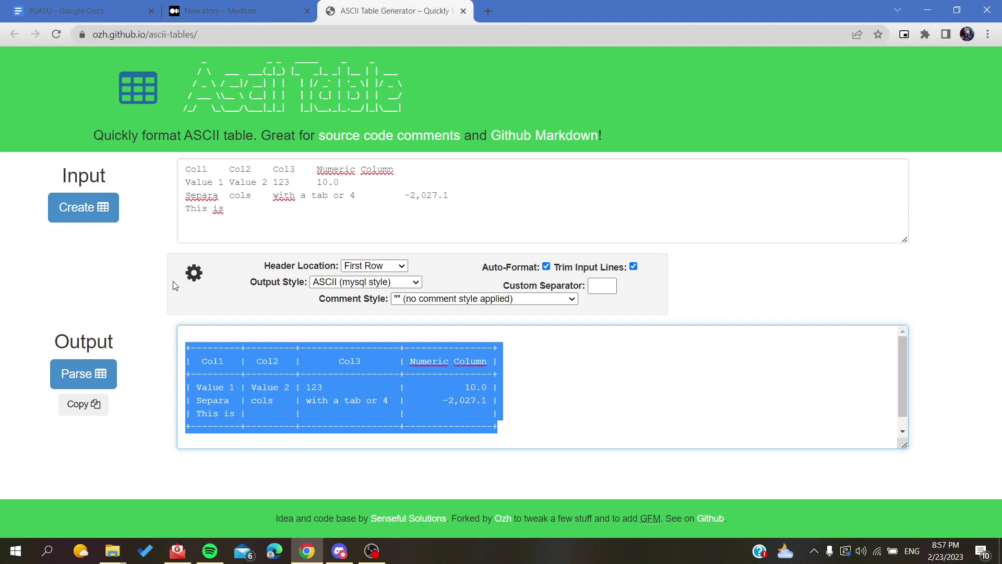
left_click(208, 7)
- Paste the ASCII table, trim dashes from its top and third border lines, then delete the table
key("ctrl+v")
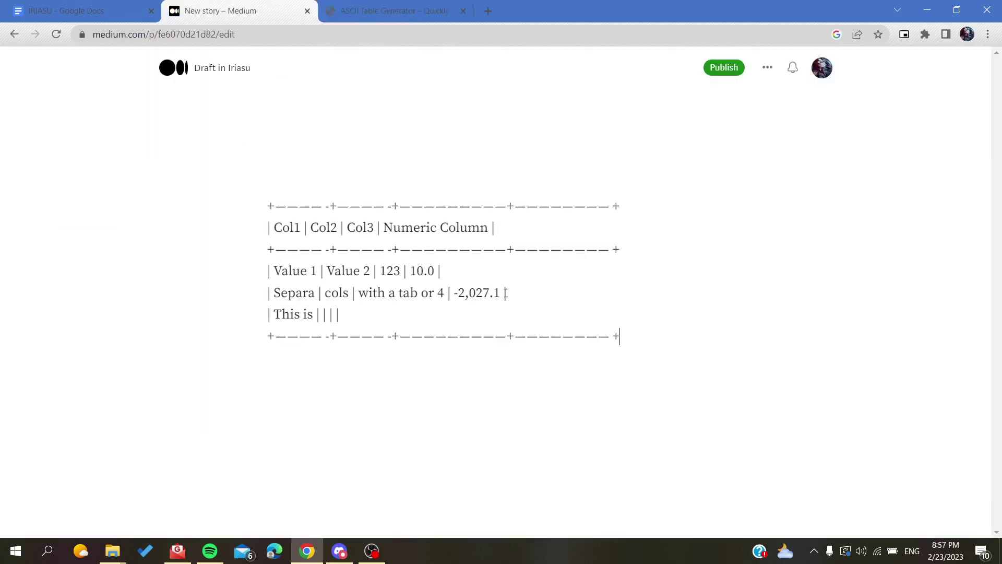
left_click(329, 313)
left_click(320, 271)
key("BackSpace")
key("BackSpace")
key("BackSpace")
key("BackSpace")
key("BackSpace")
key("BackSpace")
key("BackSpace")
key("BackSpace")
key("BackSpace")
key("BackSpace")
key("BackSpace")
key("BackSpace")
key("BackSpace")
type("+")
key("Delete")
key("BackSpace")
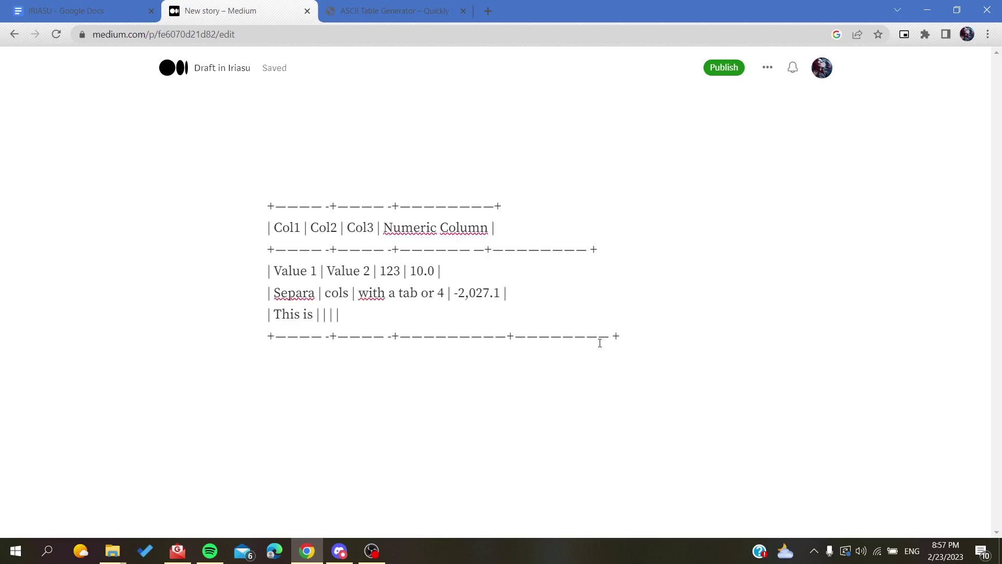
left_click_drag(612, 342, 244, 236)
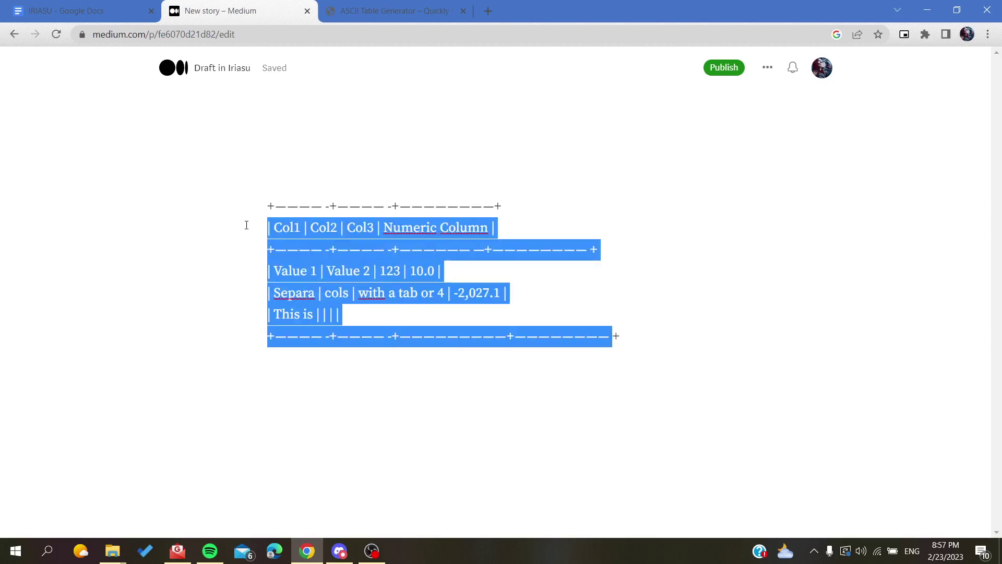
key("BackSpace")
key("BackSpace")
key("BackSpace")
key("BackSpace")
key("BackSpace")
key("BackSpace")
key("BackSpace")
key("BackSpace")
key("BackSpace")
key("BackSpace")
key("BackSpace")
key("BackSpace")
key("BackSpace")
key("BackSpace")
key("BackSpace")
key("BackSpace")
key("BackSpace")
key("BackSpace")
key("BackSpace")
key("BackSpace")
key("BackSpace")
key("BackSpace")
key("BackSpace")
key("BackSpace")
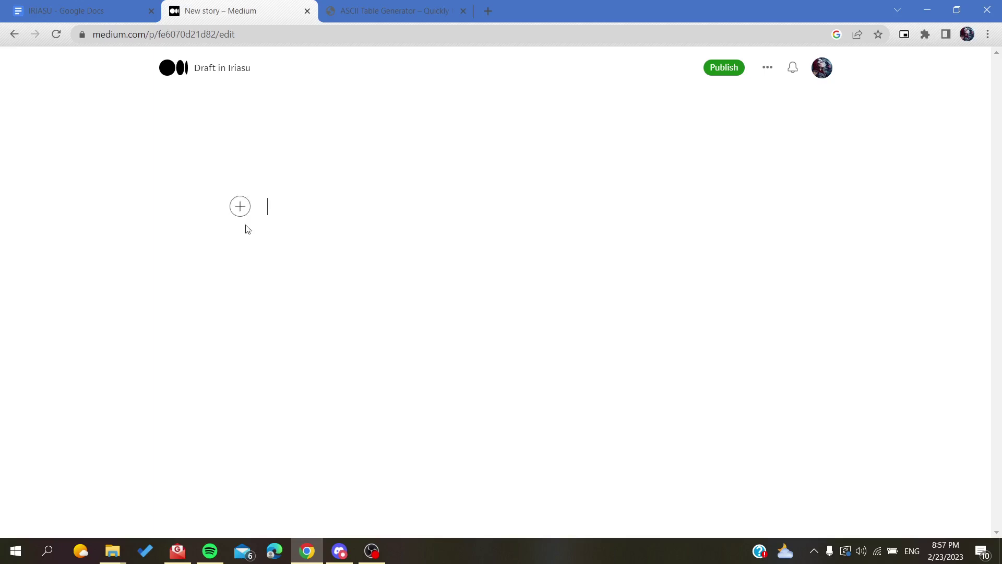